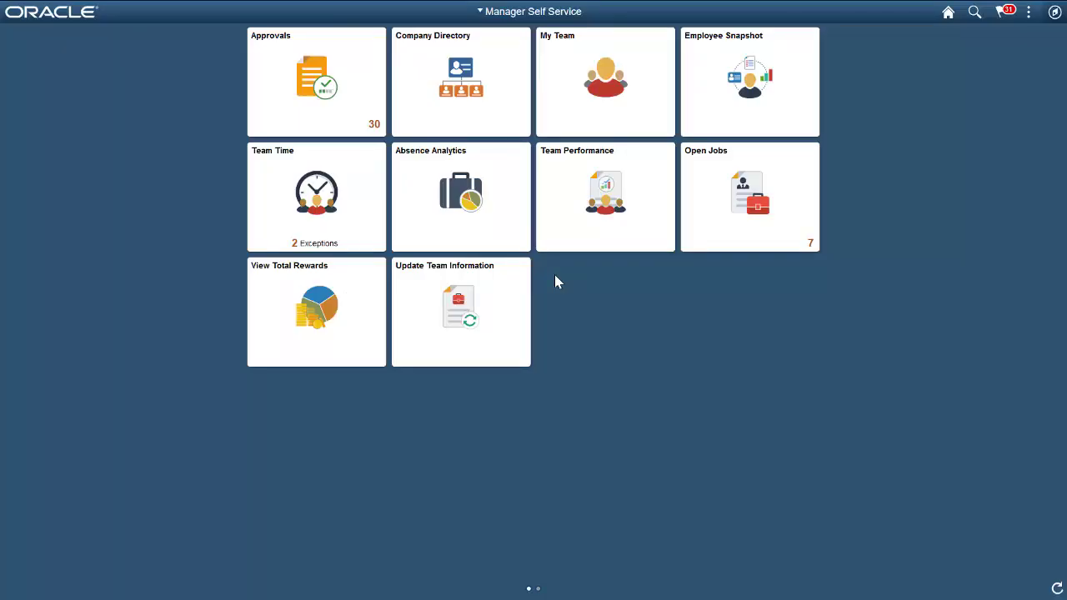
- Switch to the Employee Self Service homepage and open the Time tile's Enter Time timesheet
click(507, 15)
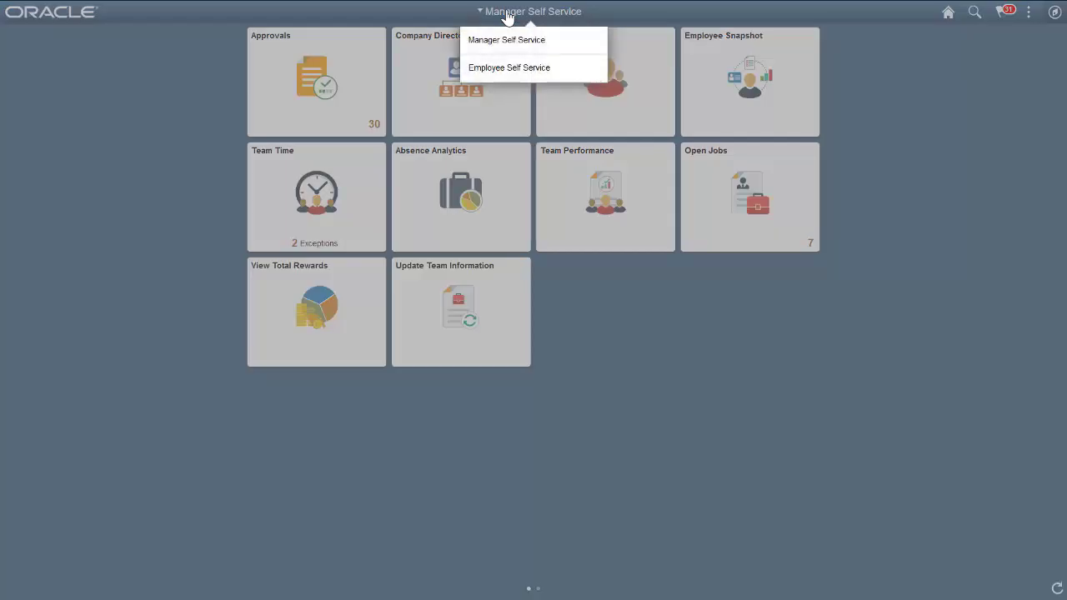
click(538, 70)
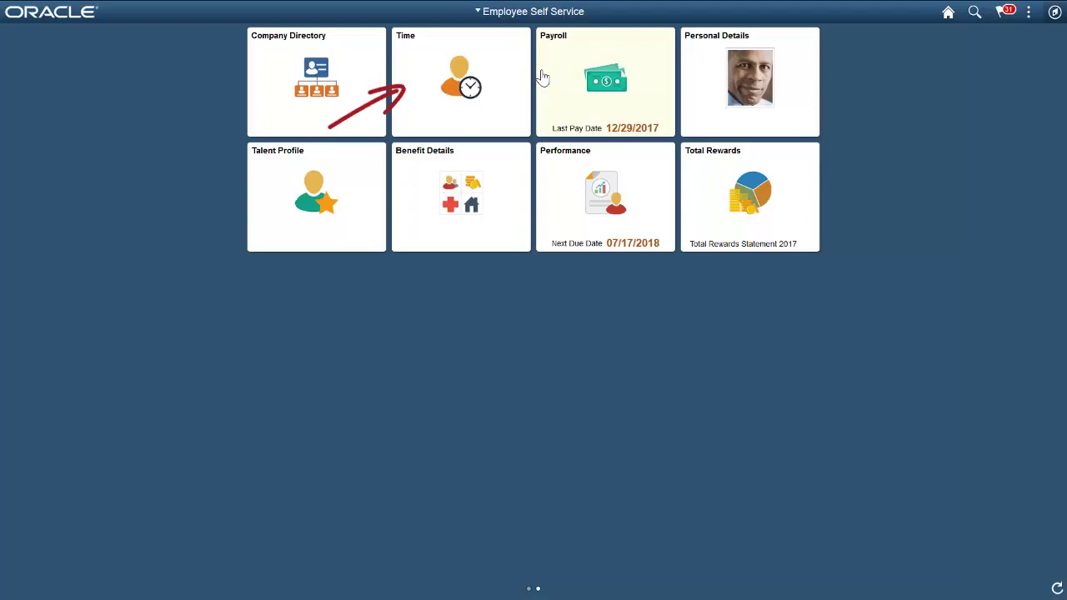
click(465, 64)
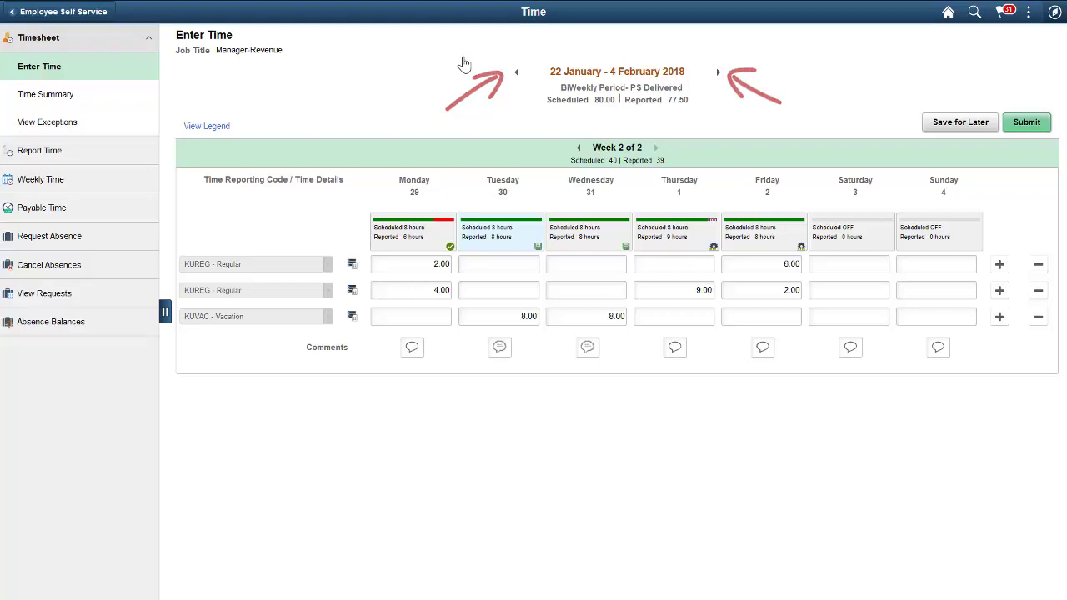
- Return to the 22 January–4 February 2018 period, viewing its calendar without changing the period
click(516, 73)
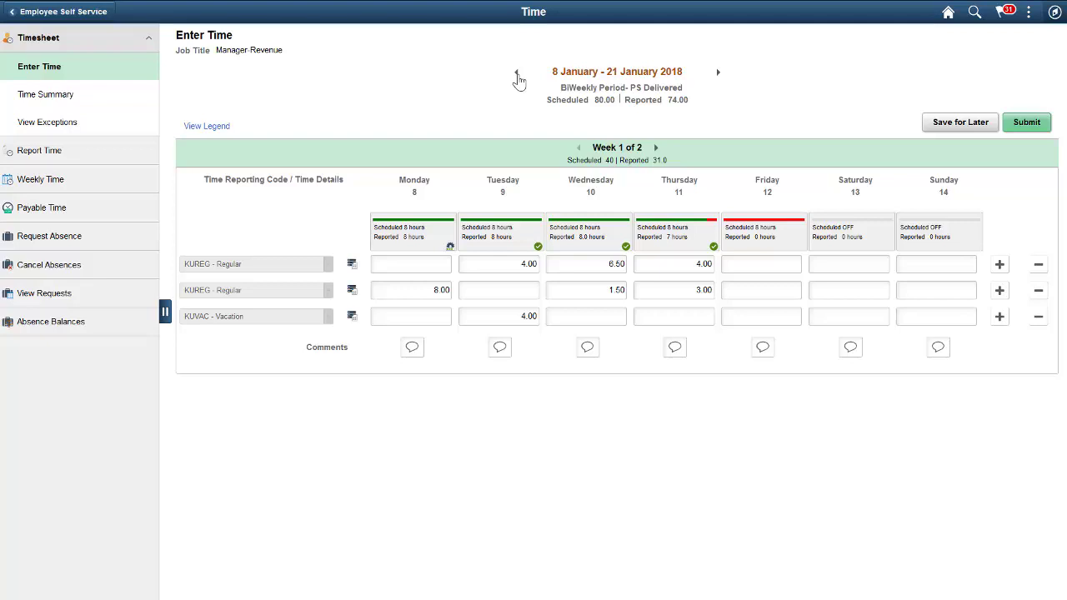
click(718, 74)
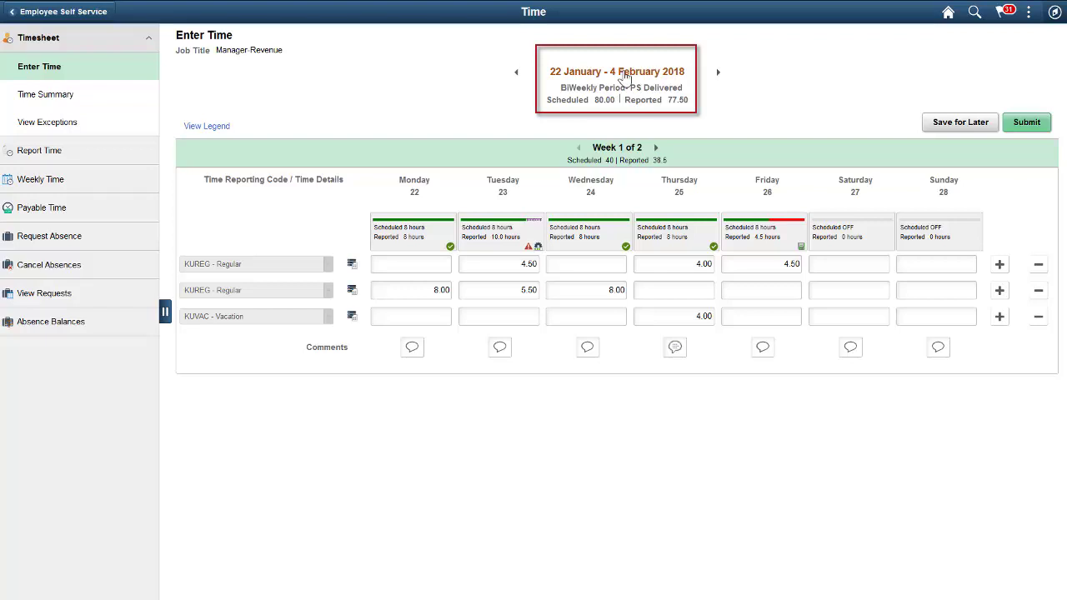
click(625, 75)
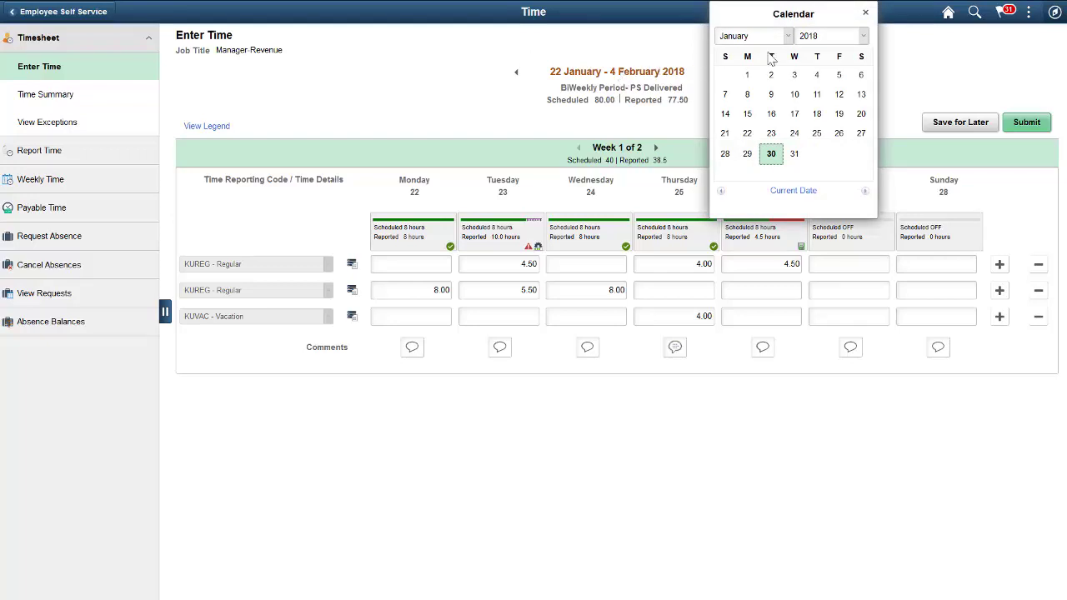
click(865, 12)
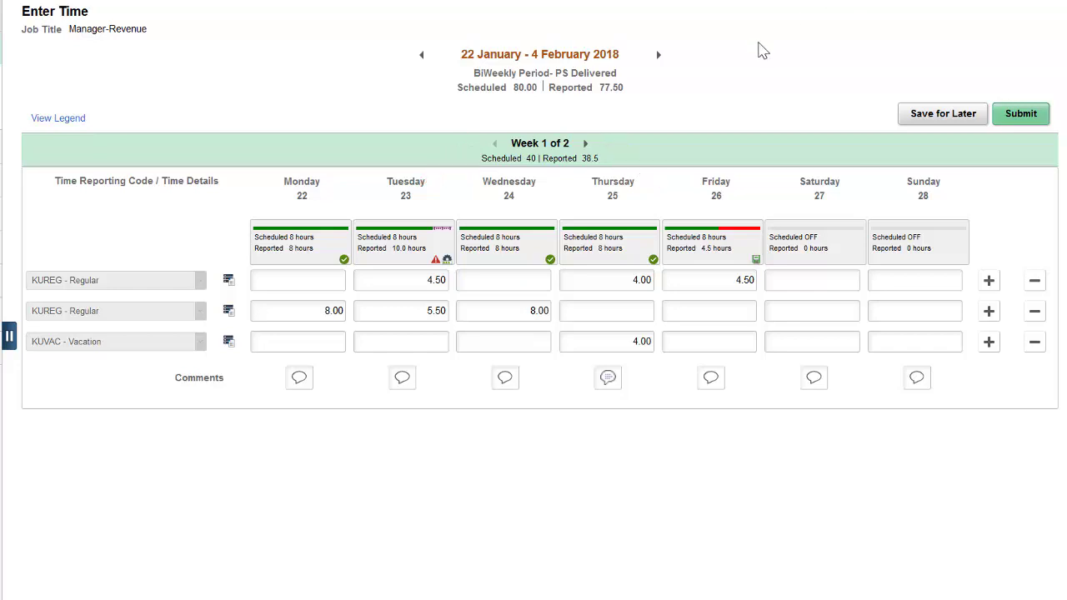
click(585, 144)
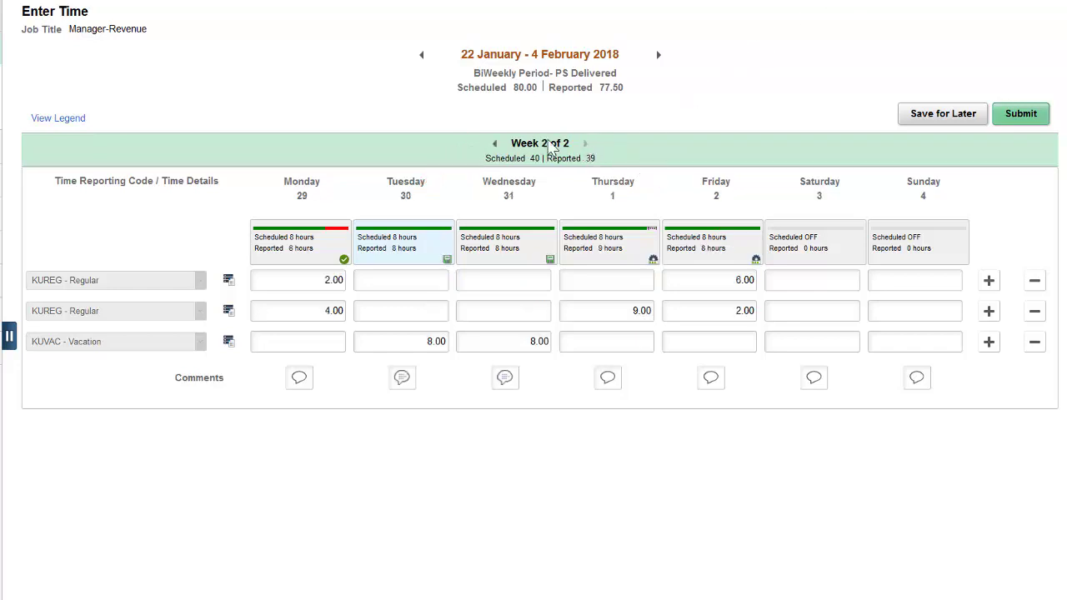
click(495, 144)
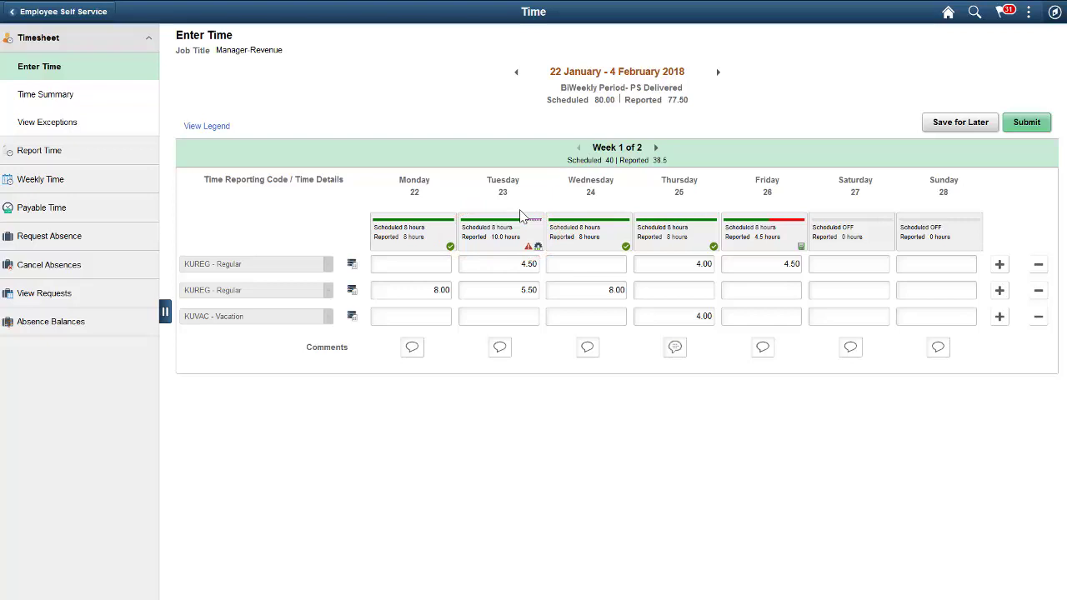
click(506, 237)
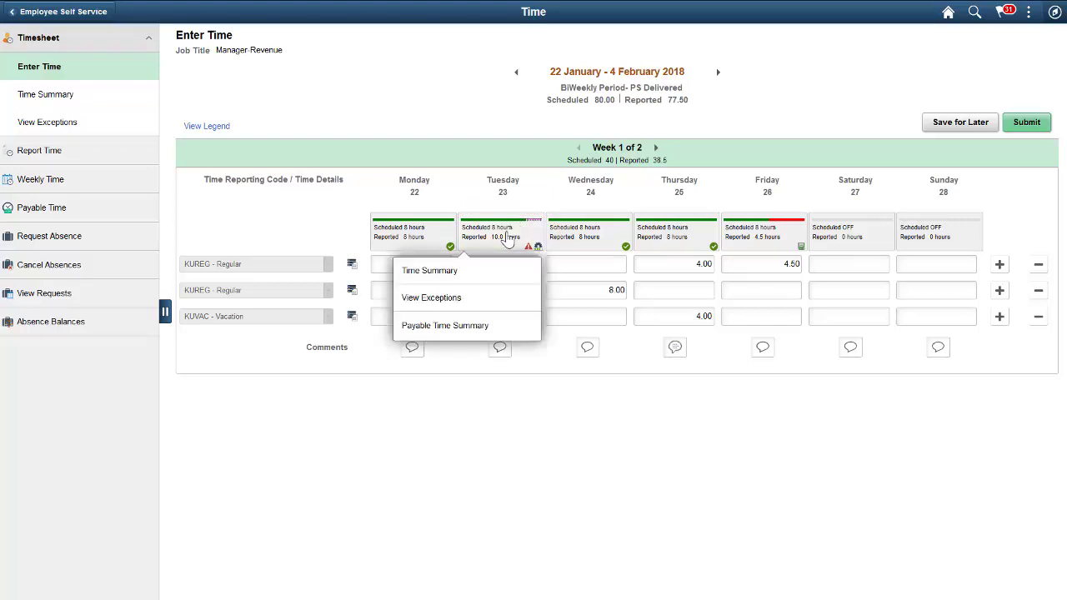
click(489, 300)
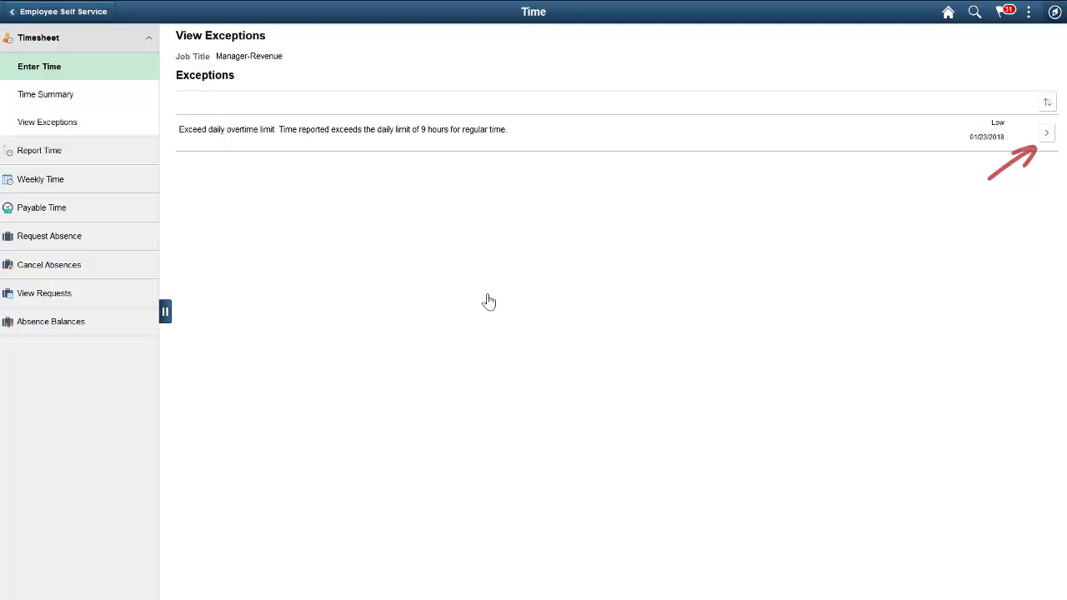
click(1047, 135)
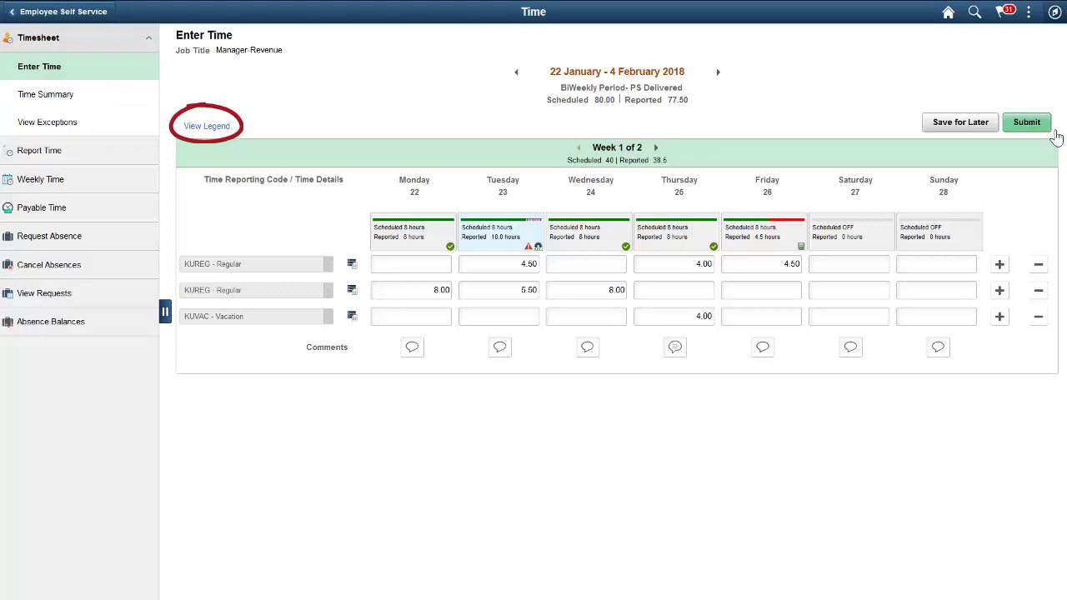
click(219, 133)
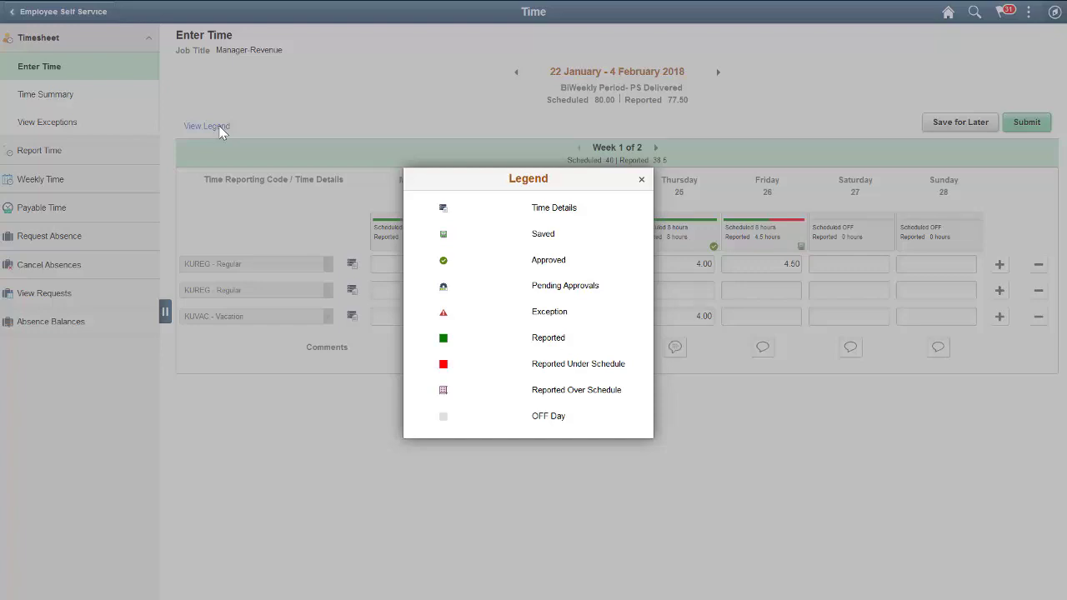
click(639, 181)
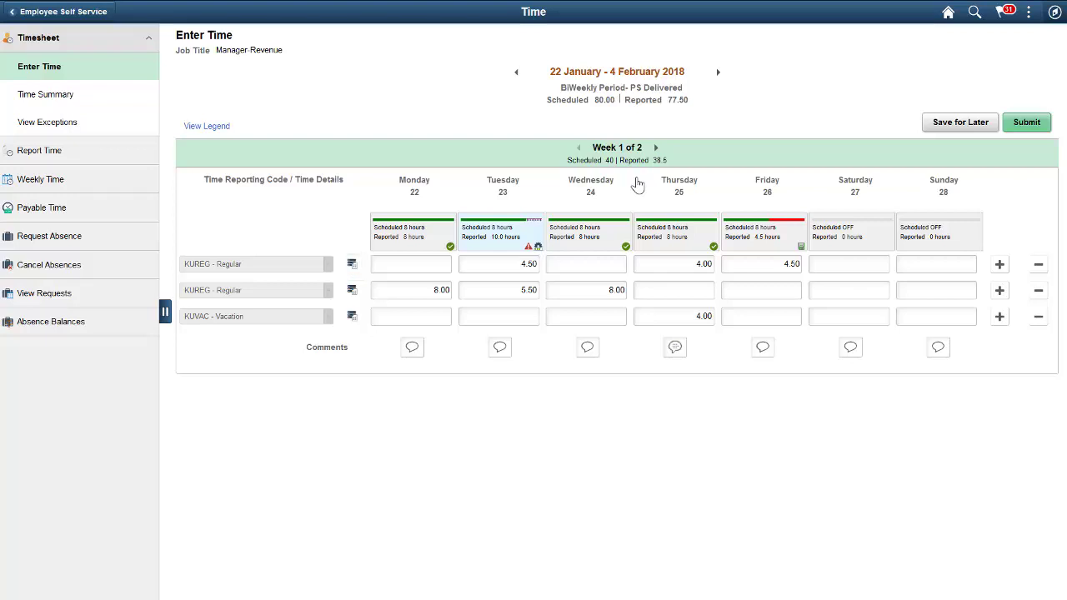
click(352, 266)
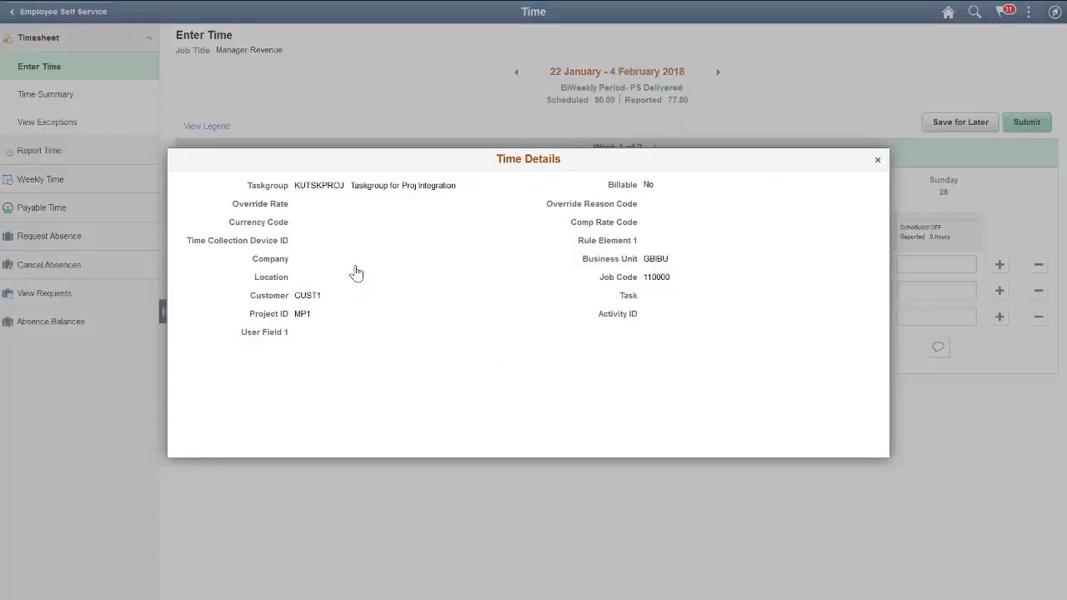
click(877, 159)
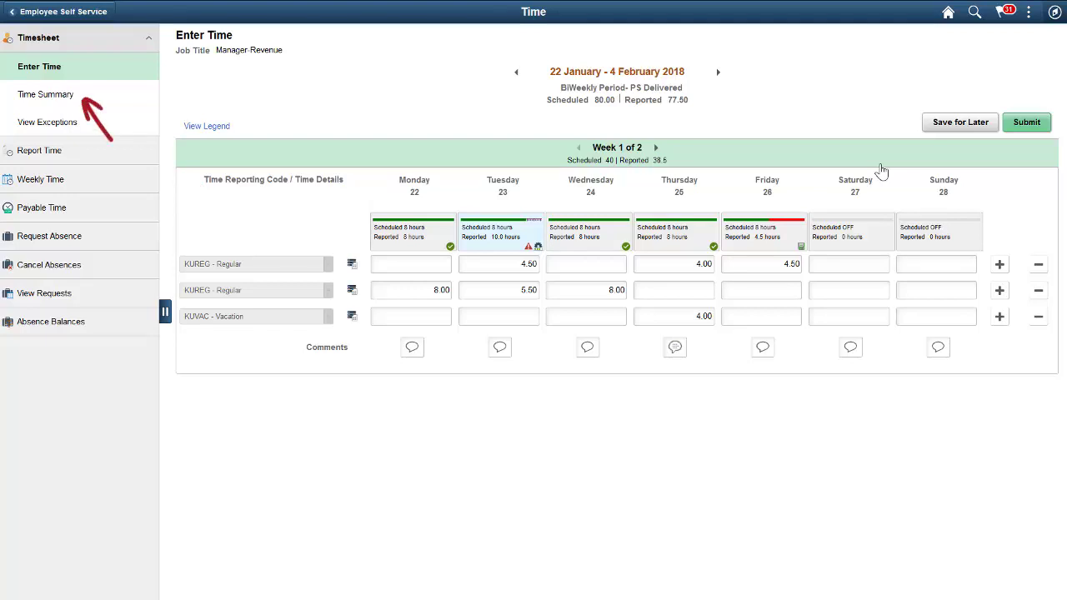
- Show Time Summary in Bi-Weekly view with Wednesday 31 January's 8 vacation hours displayed
click(66, 103)
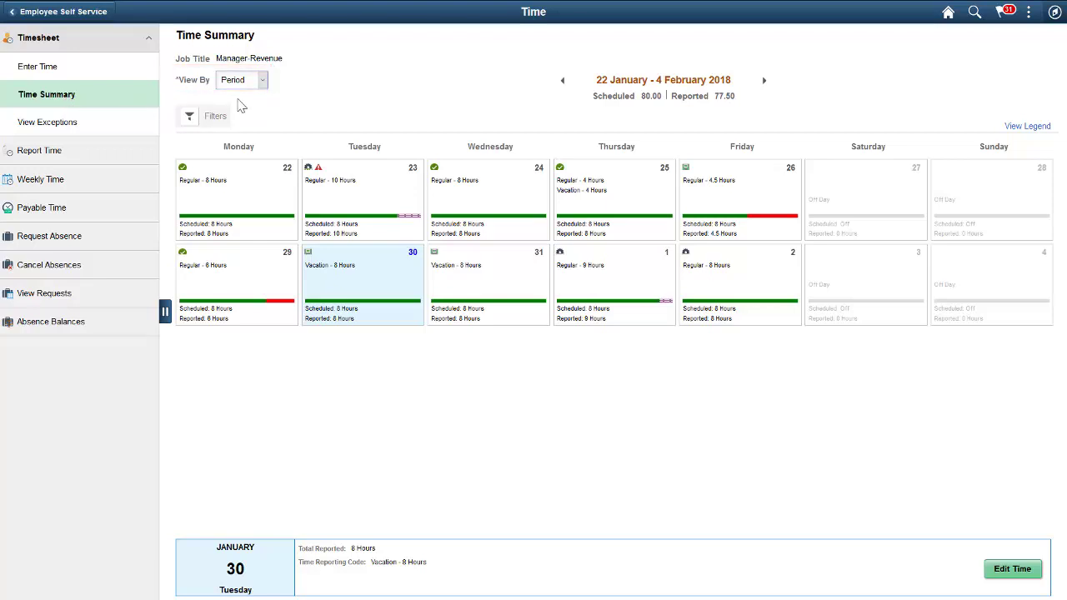
click(263, 81)
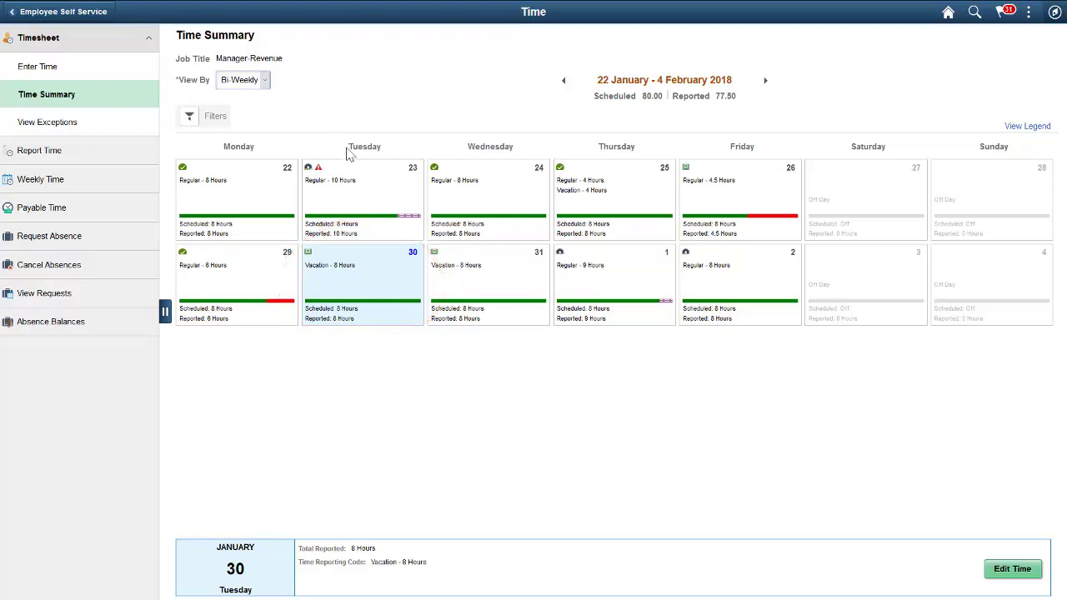
click(465, 282)
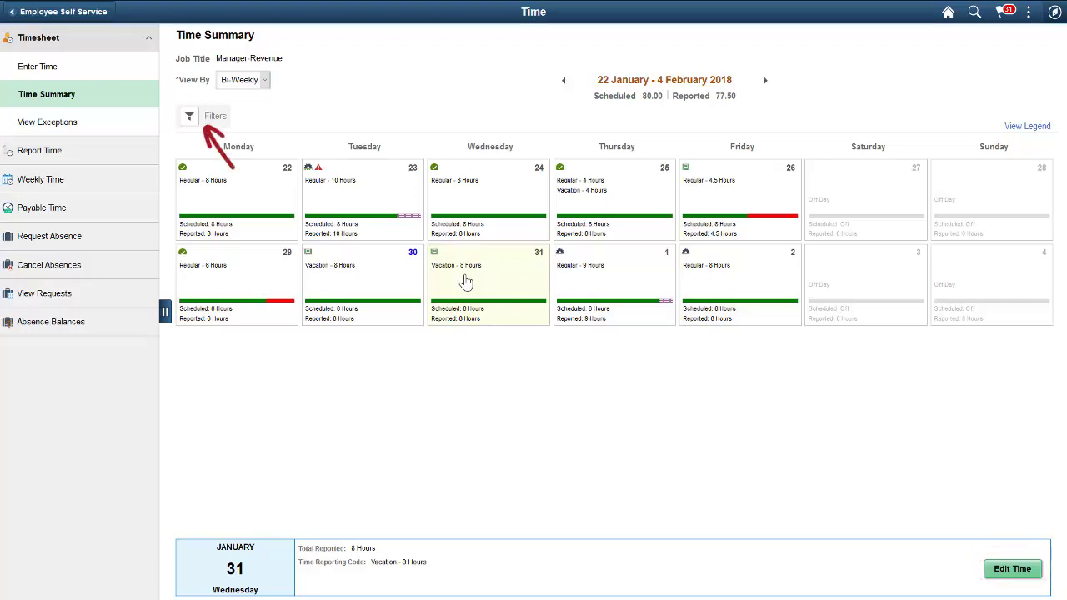
- Filter the Time Summary by Project ID MP1, showing 21 regular hours for Pivots Project1
click(191, 117)
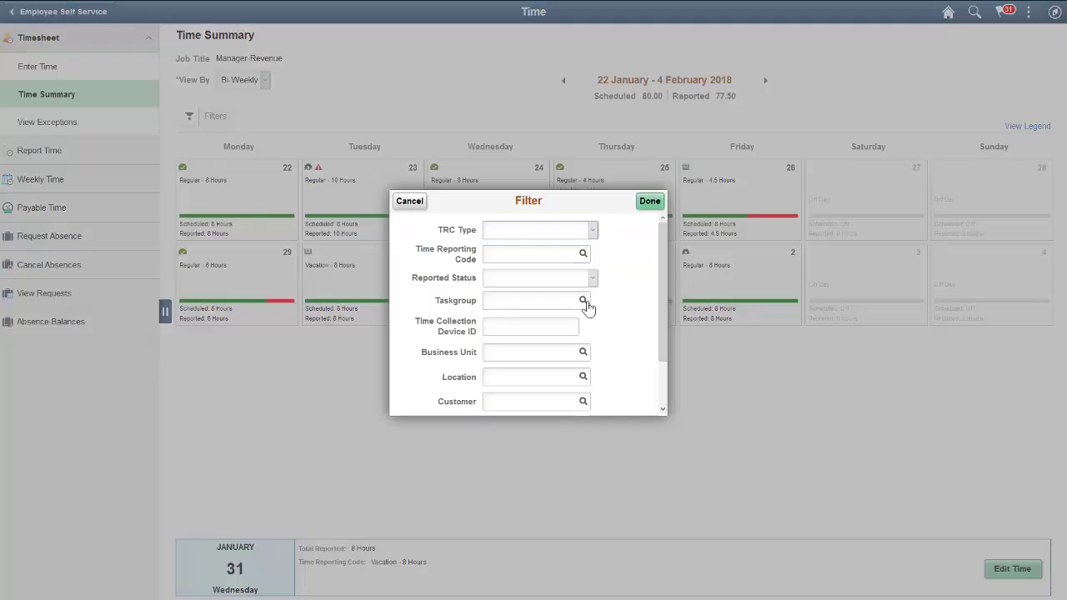
scroll(588, 307, down, 2)
click(556, 374)
text(MP1)
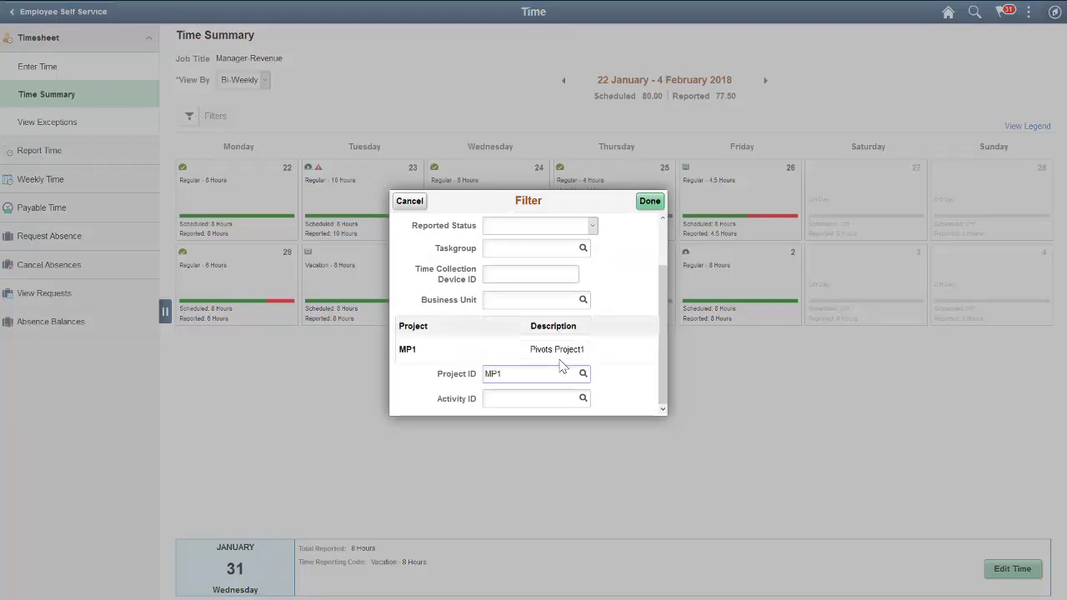
click(561, 349)
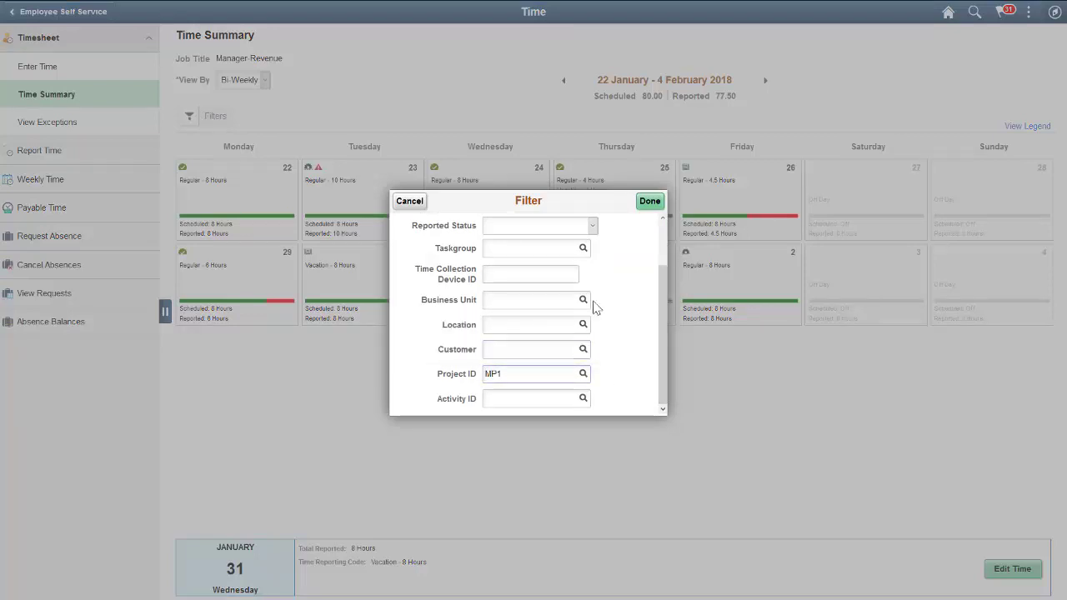
click(649, 200)
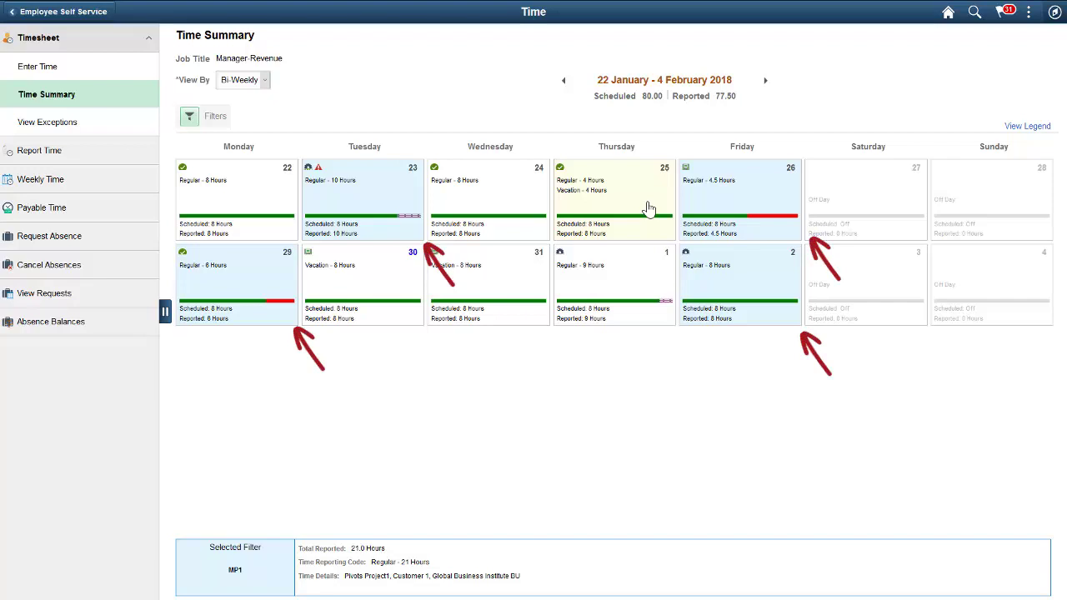